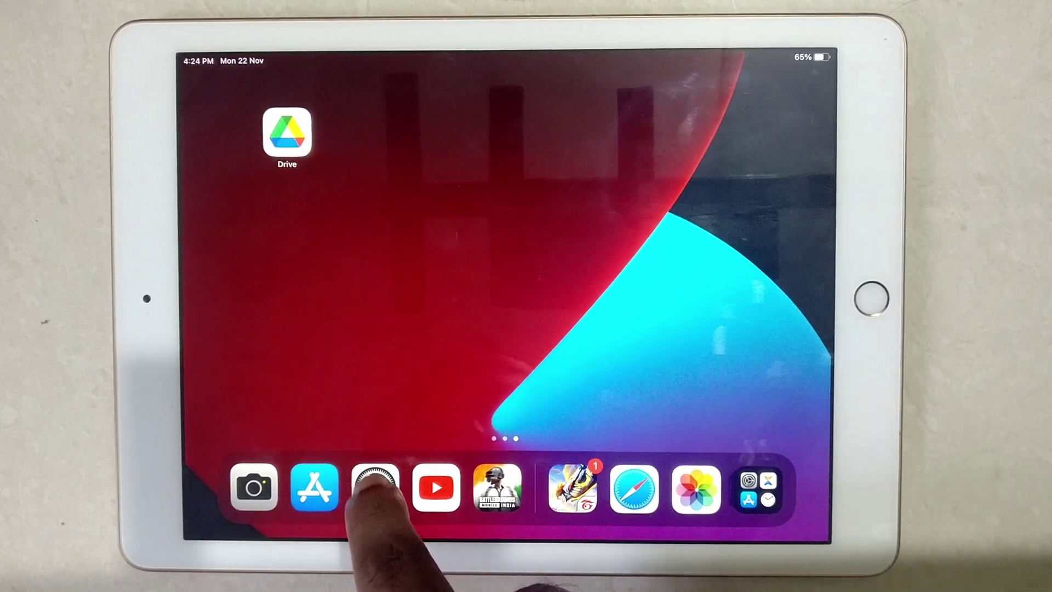
Switch on Prefer Cross-Fade Transitions under Settings > Accessibility > Motion, keeping Reduce Motion on
click(374, 496)
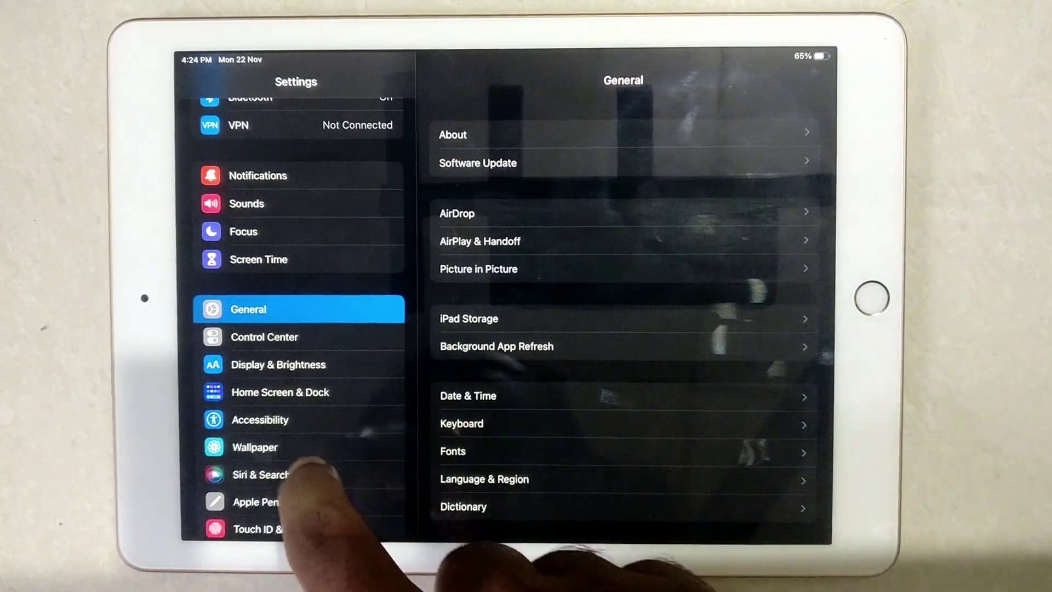
click(259, 419)
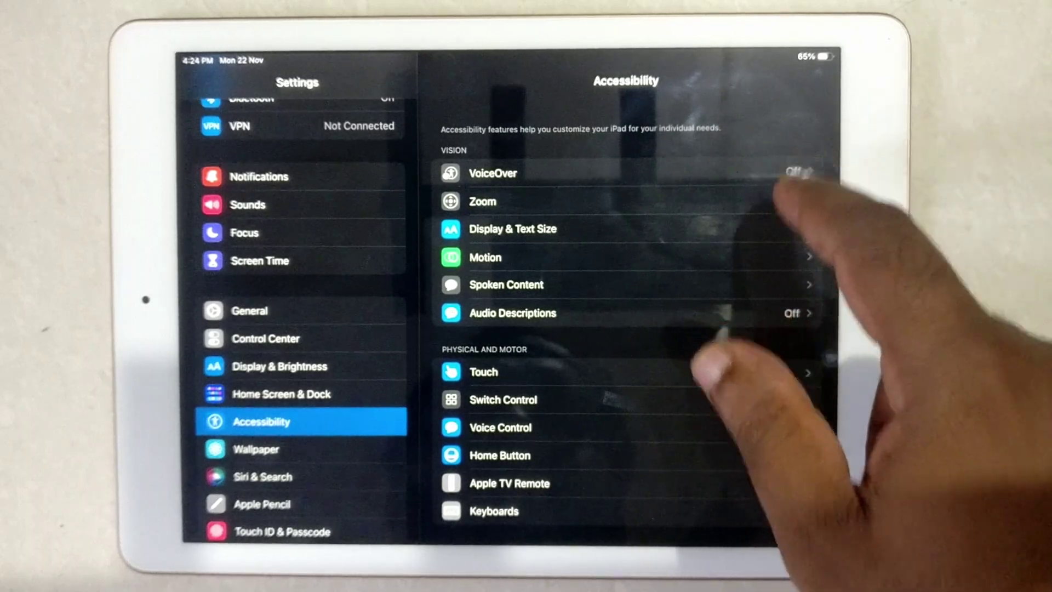
click(744, 256)
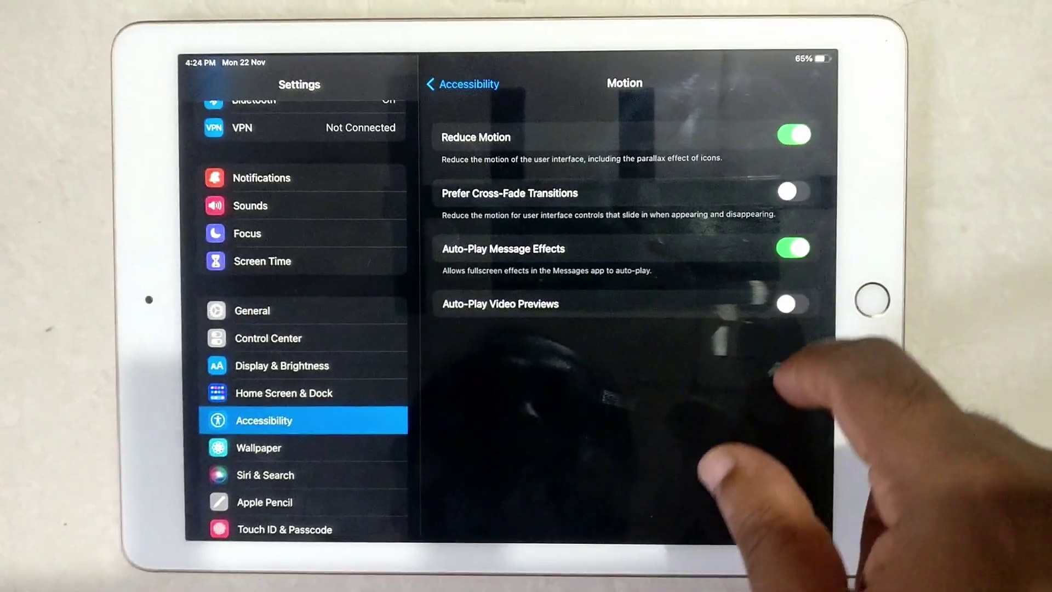
click(792, 193)
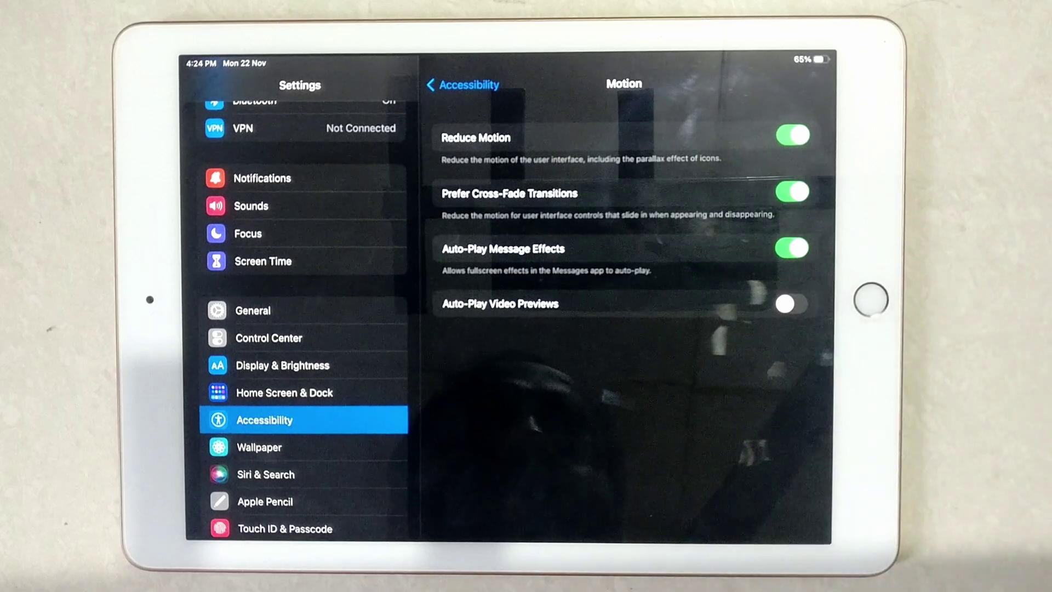